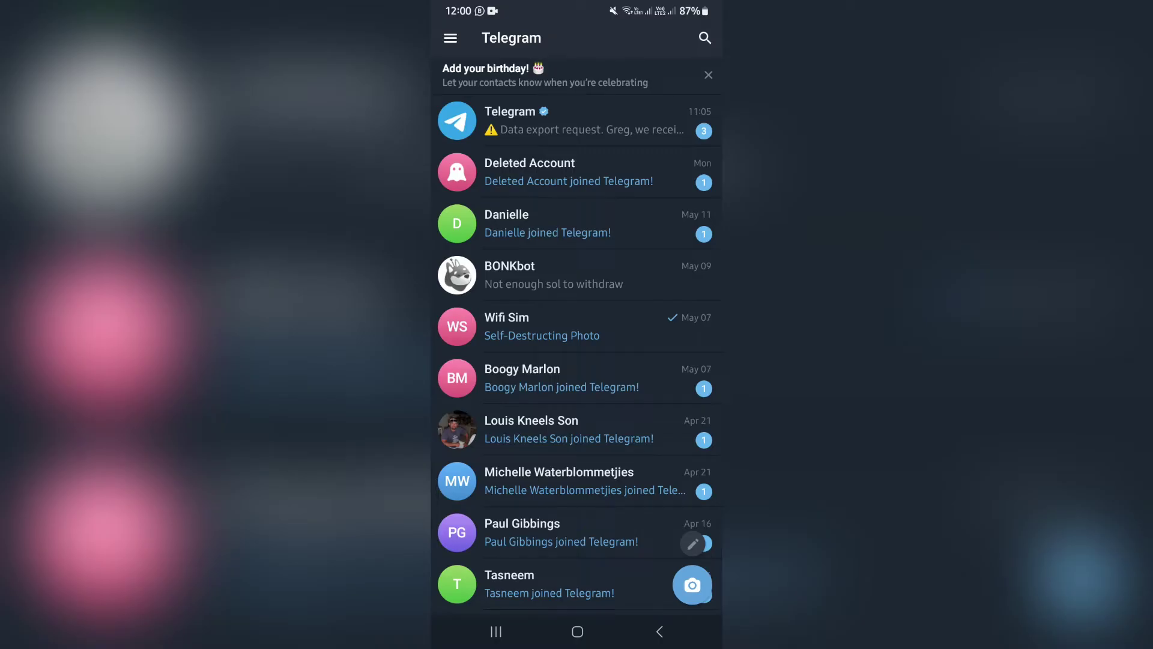
# Open Settings from the chat list's navigation drawer.
pyautogui.click(451, 38)
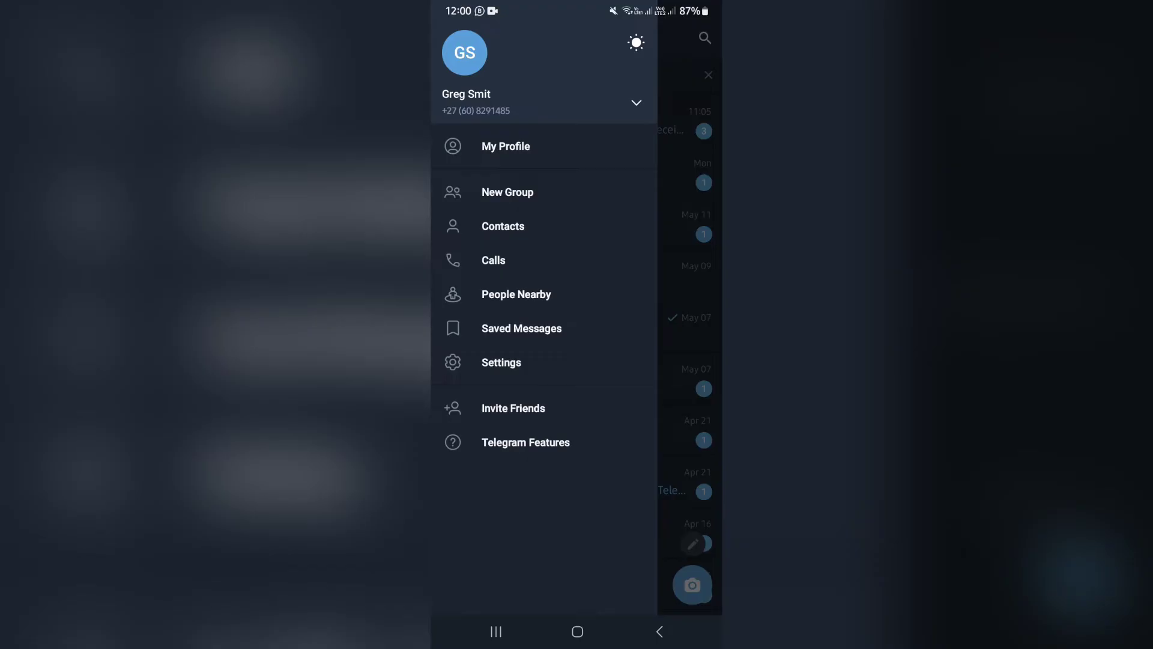
pyautogui.click(501, 363)
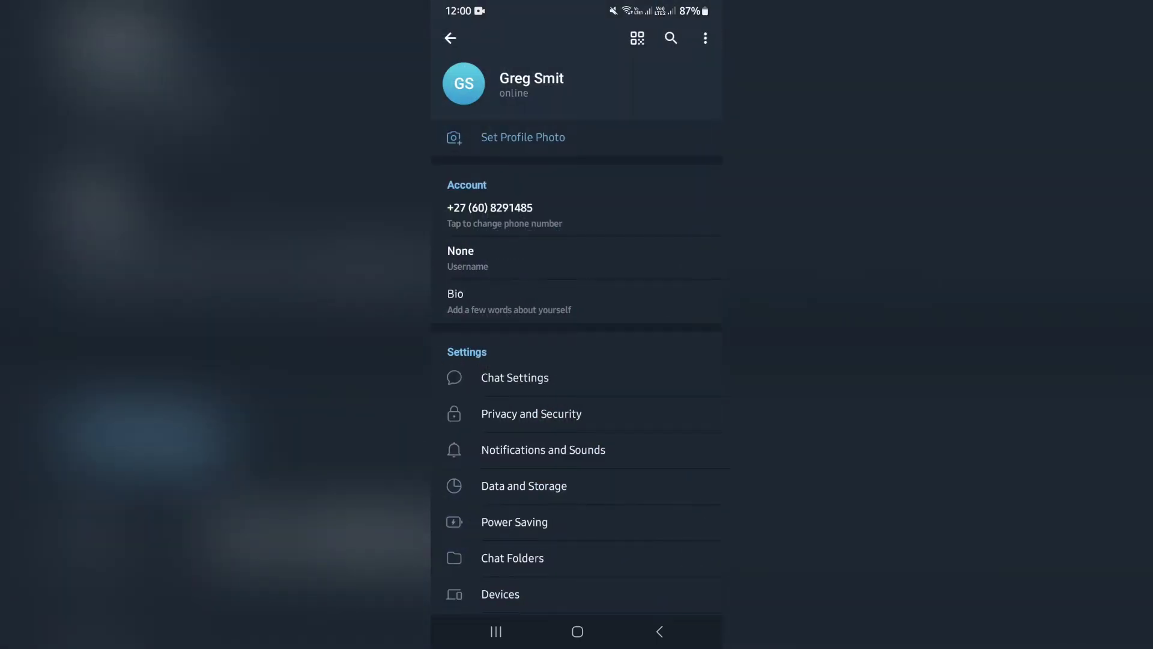
# Open the Notifications and Sounds settings.
pyautogui.click(543, 450)
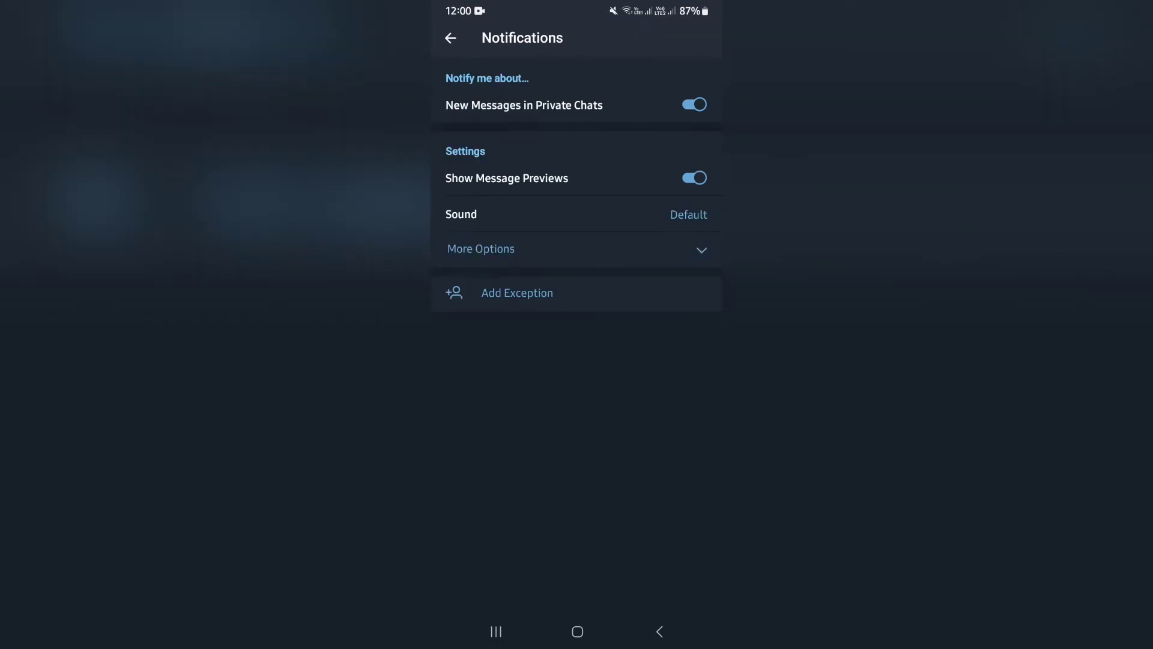
# Open the Private Chat Sound list of Telegram and system tones, with Default still chosen.
pyautogui.click(577, 214)
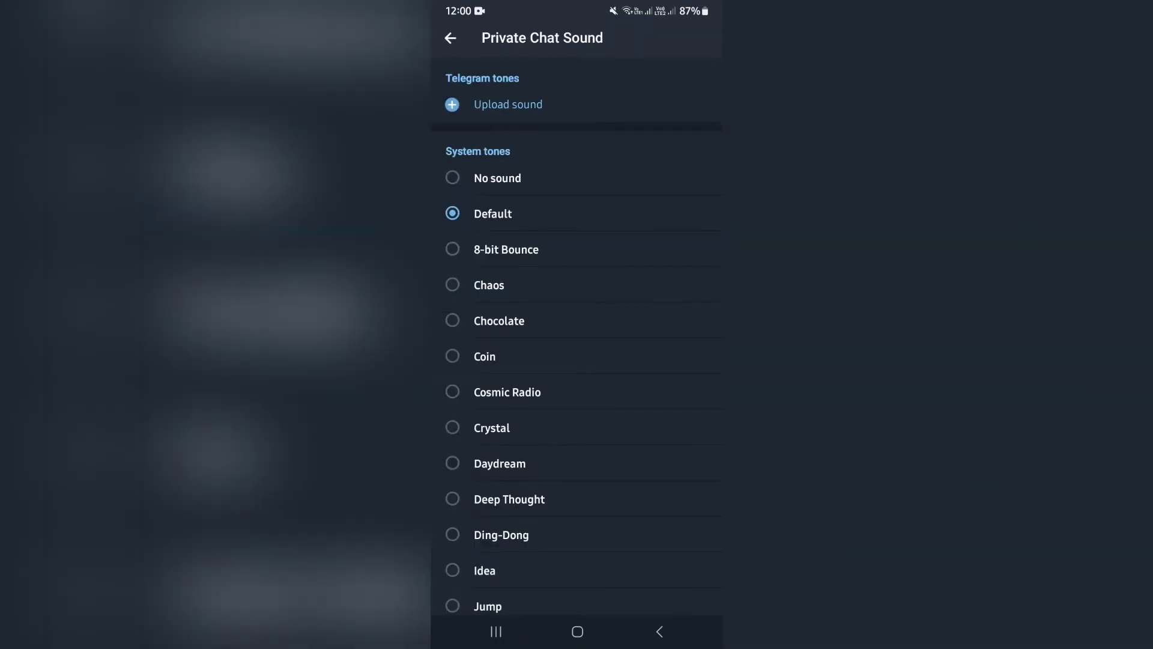
pyautogui.scroll(-10, 576, 360)
pyautogui.scroll(5, 577, 361)
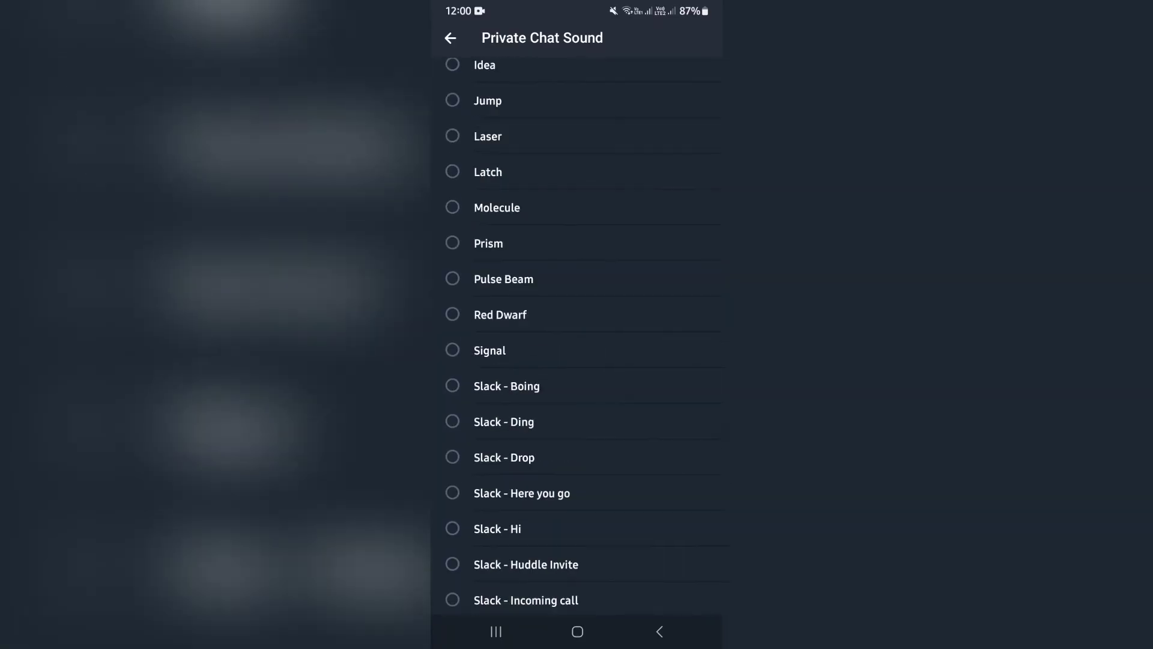
pyautogui.scroll(5, 576, 361)
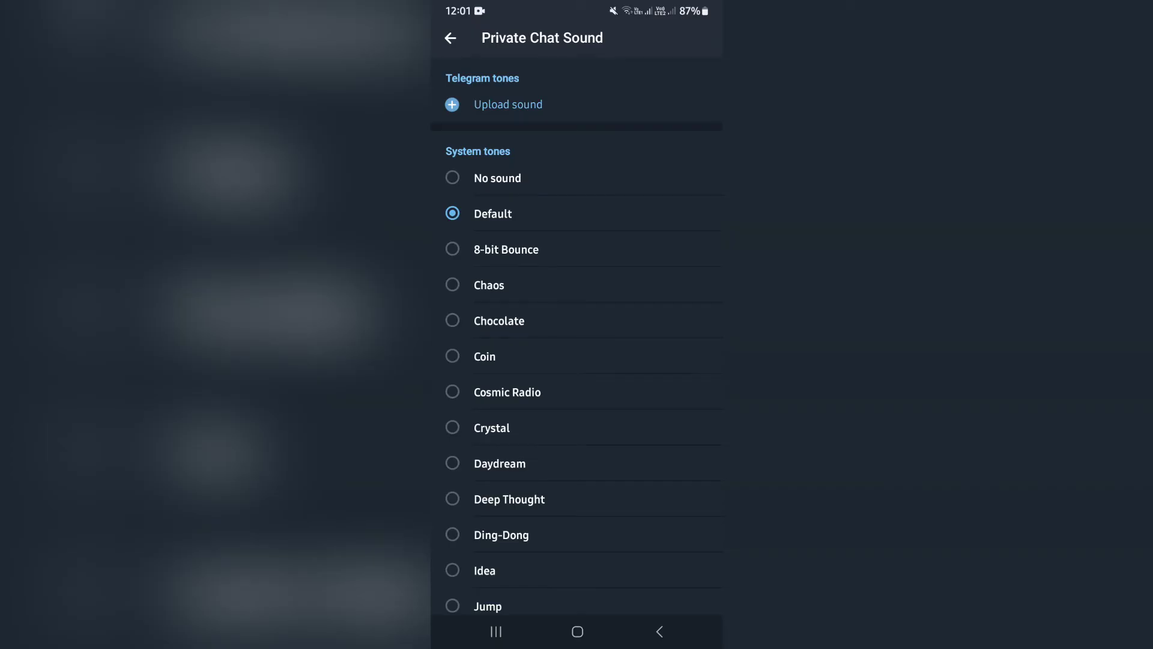
pyautogui.press('Escape')
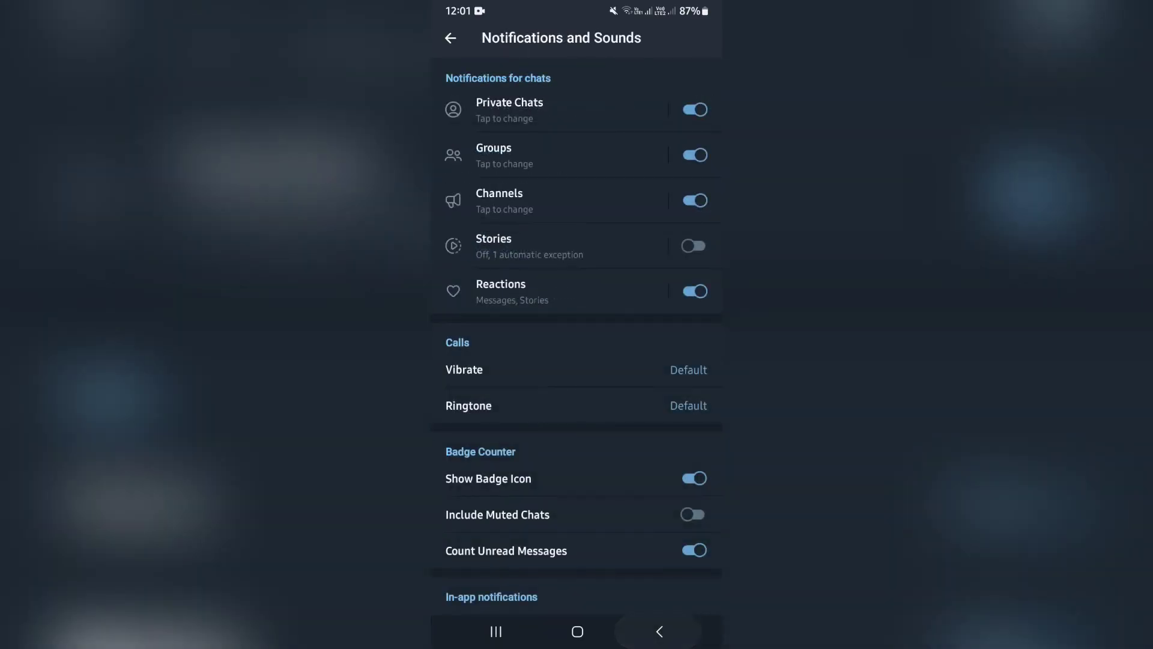